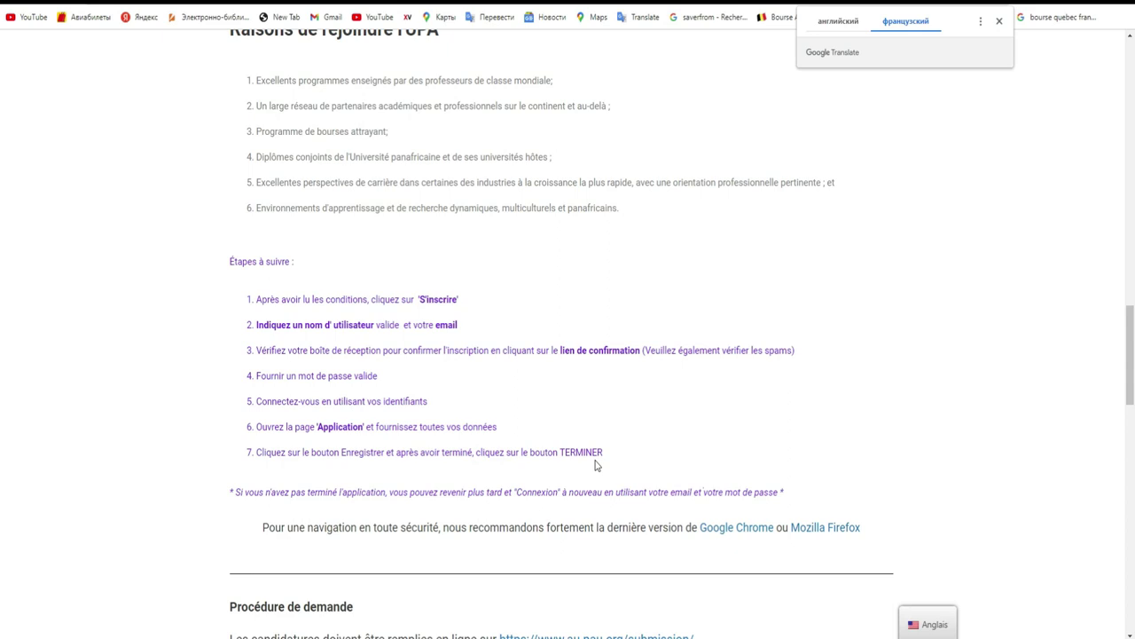
Step: Highlight the 15 septembre 2022 deadline, then return up to the S'inscrire and Connexion buttons
scroll(763, 382, down, 2)
scroll(765, 385, down, 2)
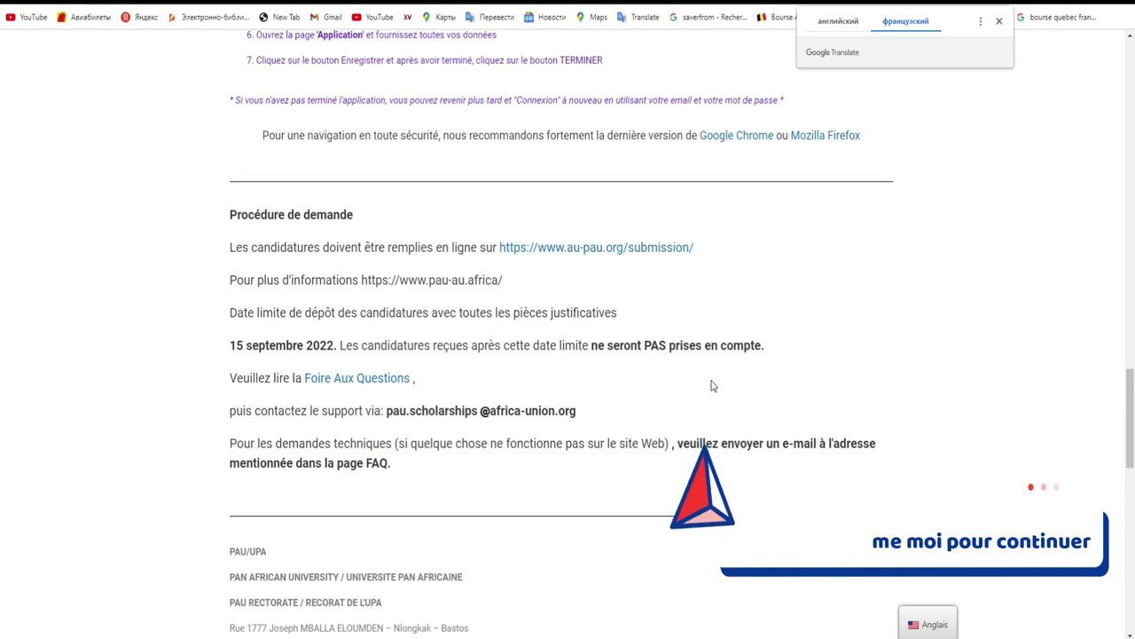
drag(223, 344, 334, 348)
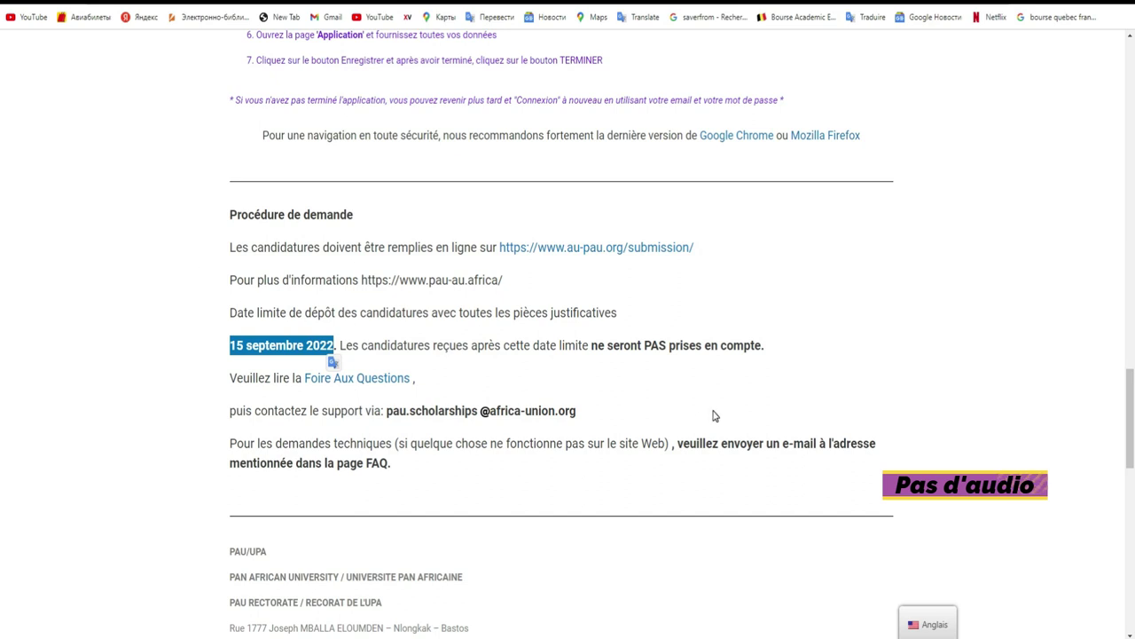
scroll(2, 391, down, 4)
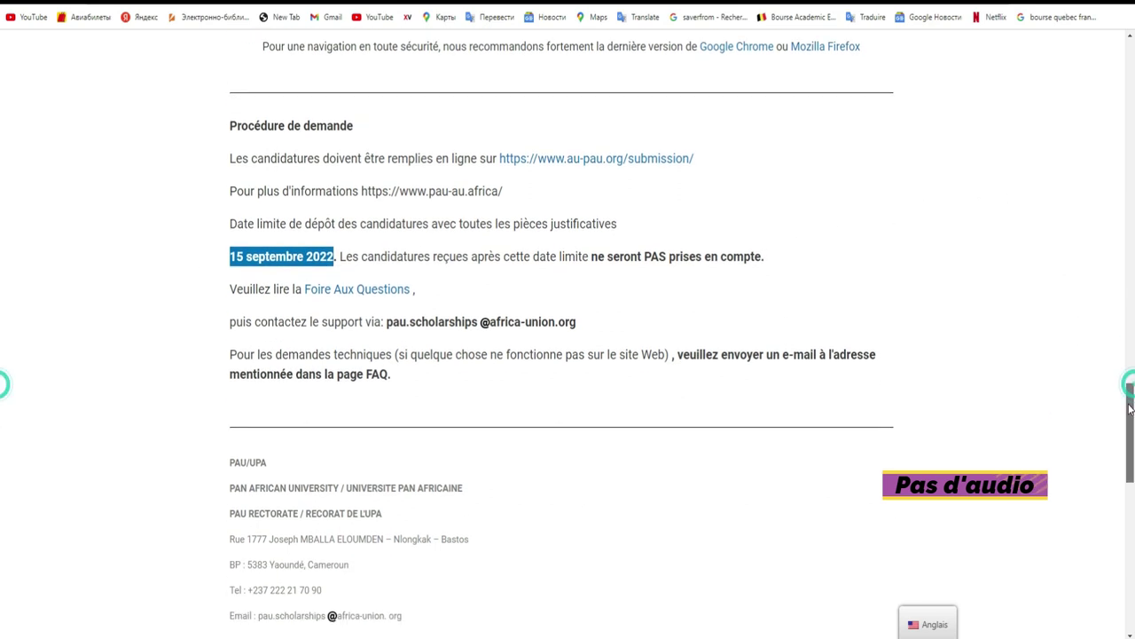
scroll(2, 312, up, 9)
scroll(2, 312, up, 8)
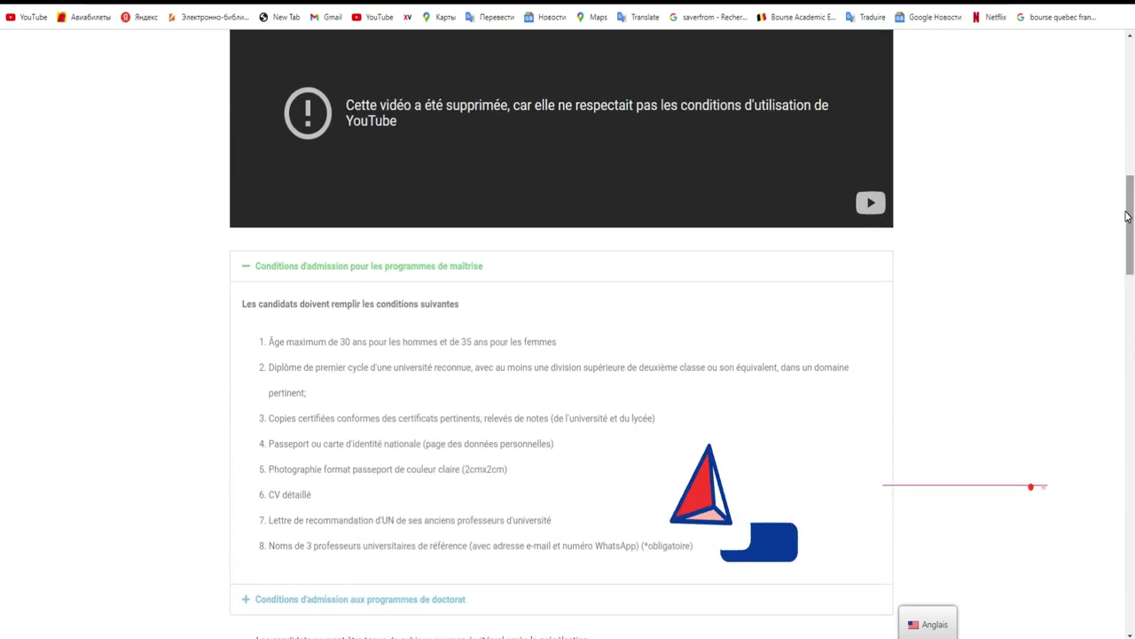
drag(1128, 222, 1133, 173)
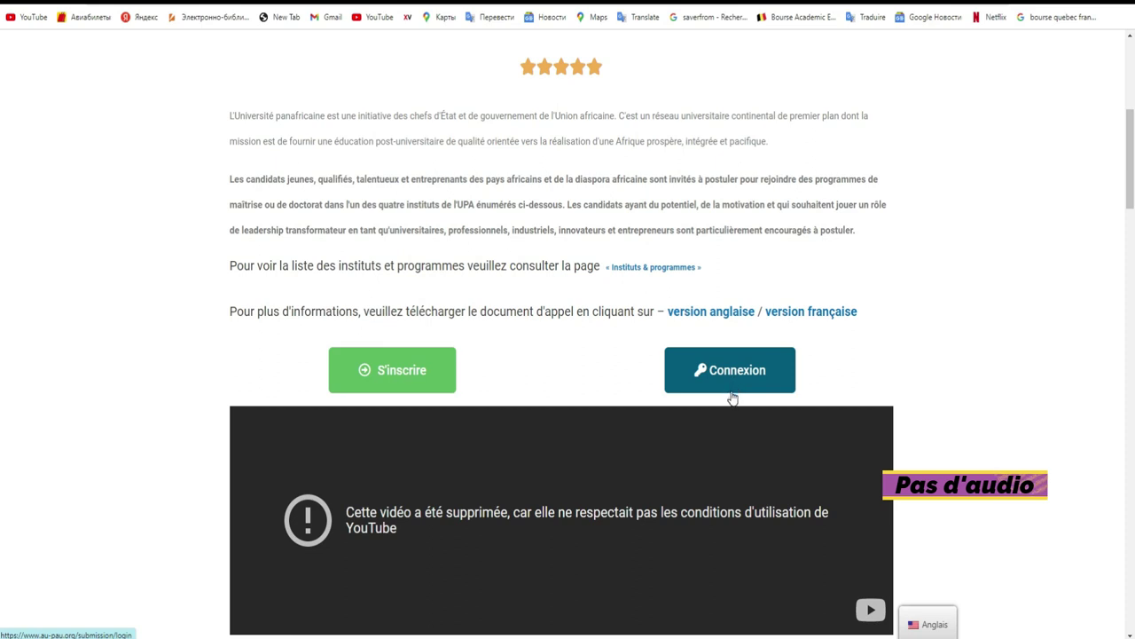
Step: Register a new account with a username and the applicant's e-mail, passing the reCAPTCHA check
click(399, 391)
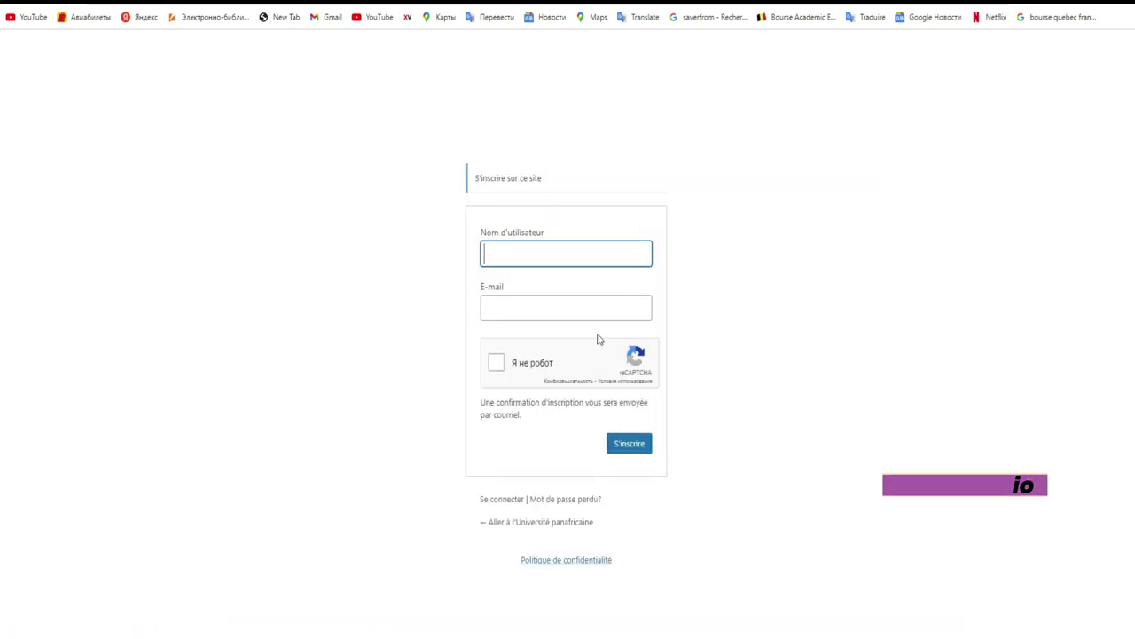
click(556, 257)
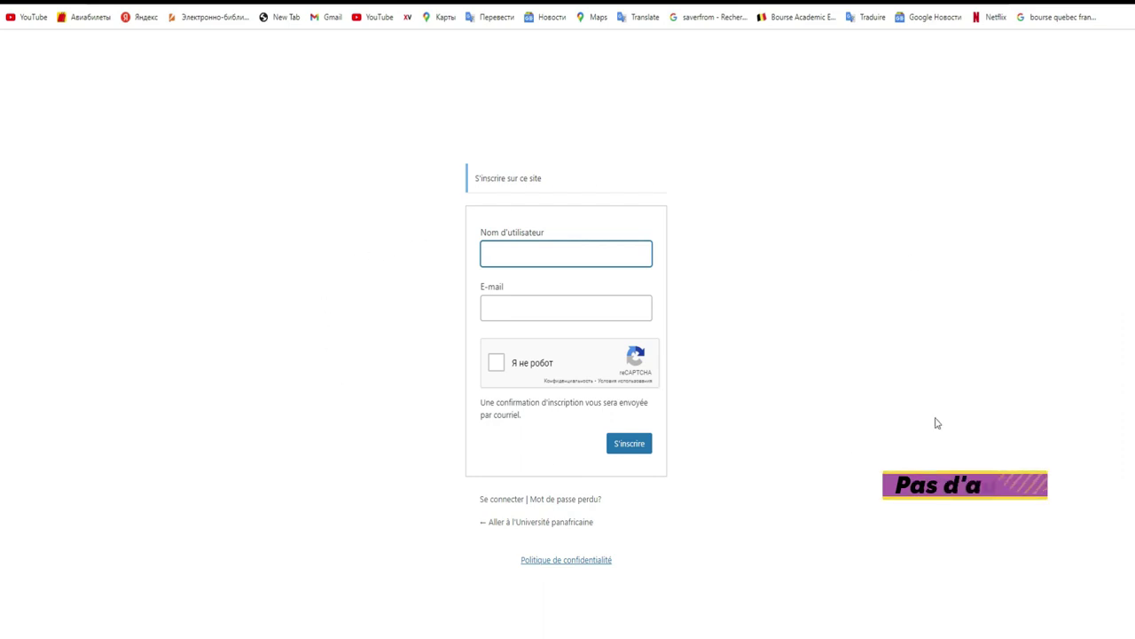
click(565, 249)
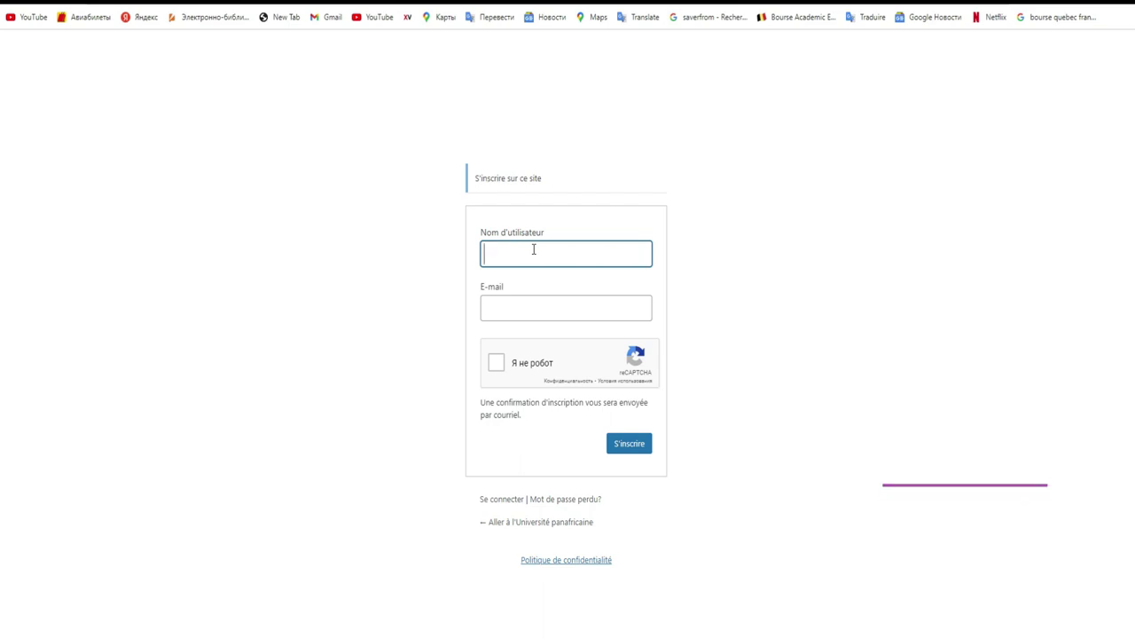
text(Bourse)
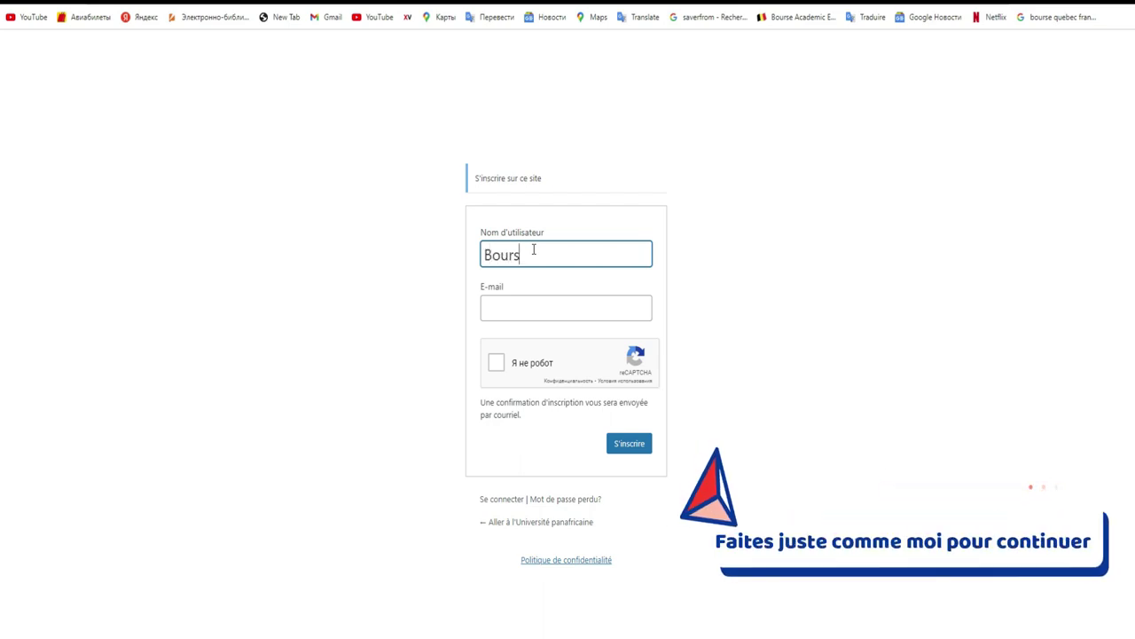
click(546, 306)
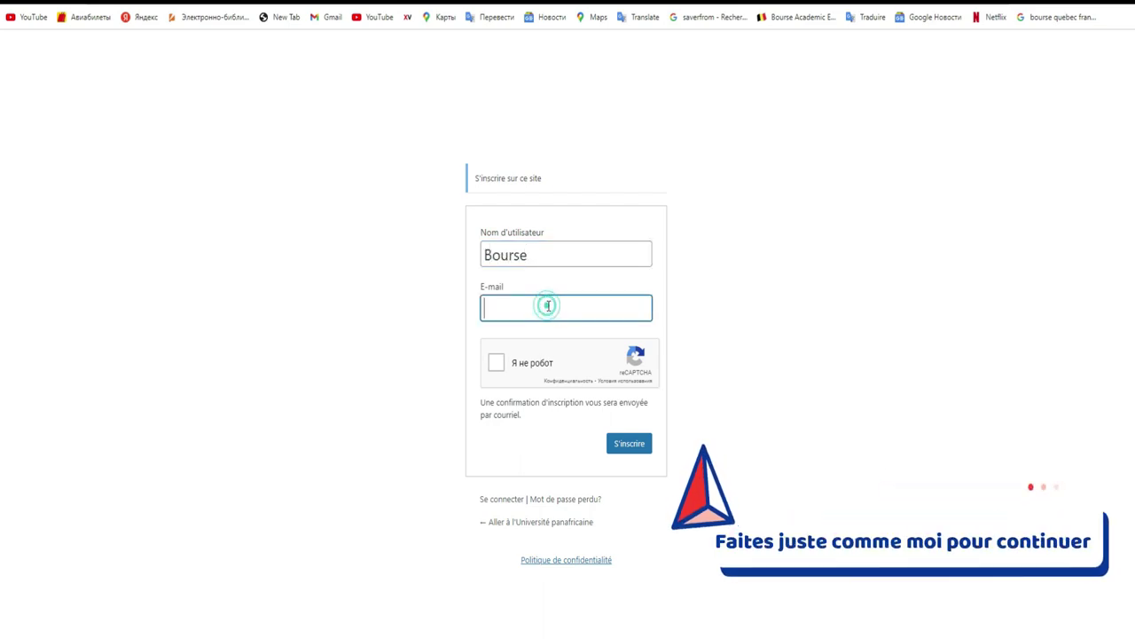
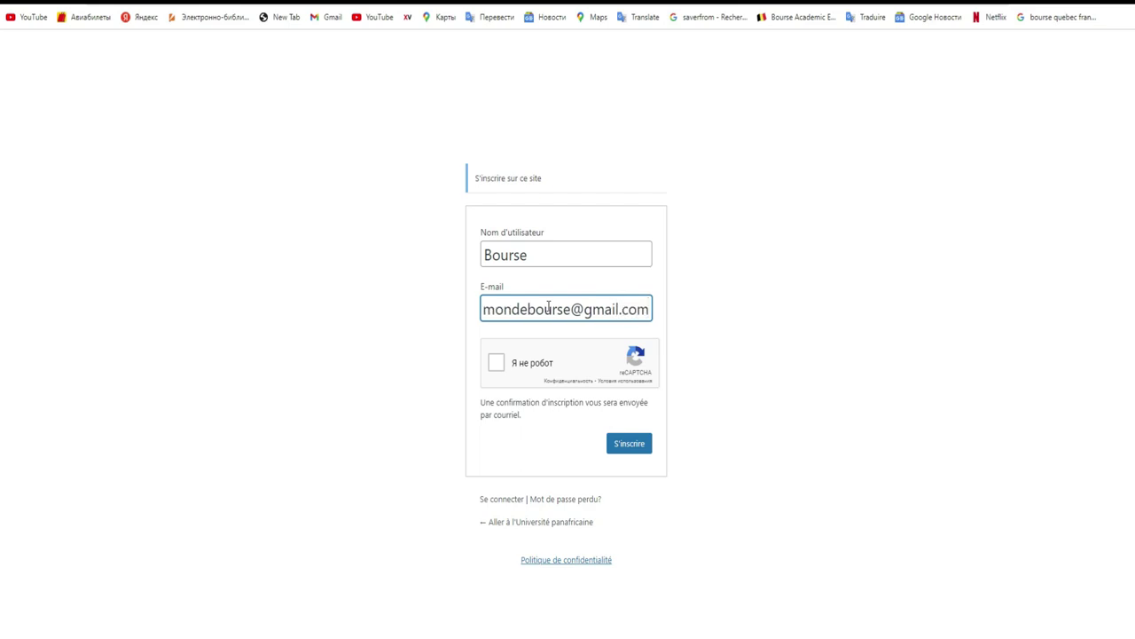
click(497, 363)
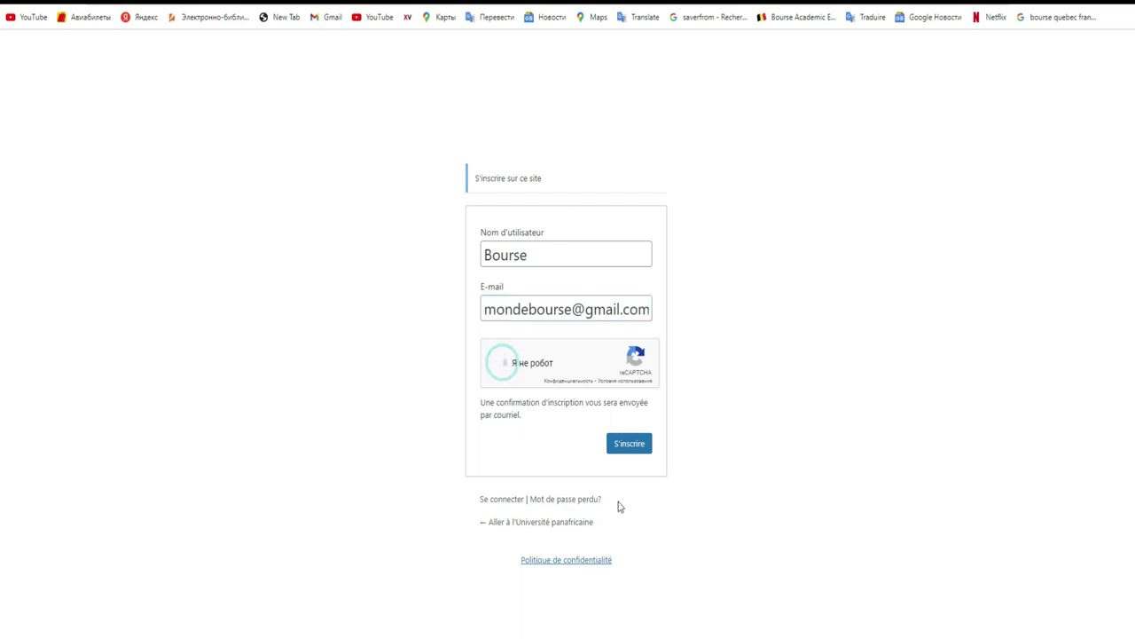
click(637, 452)
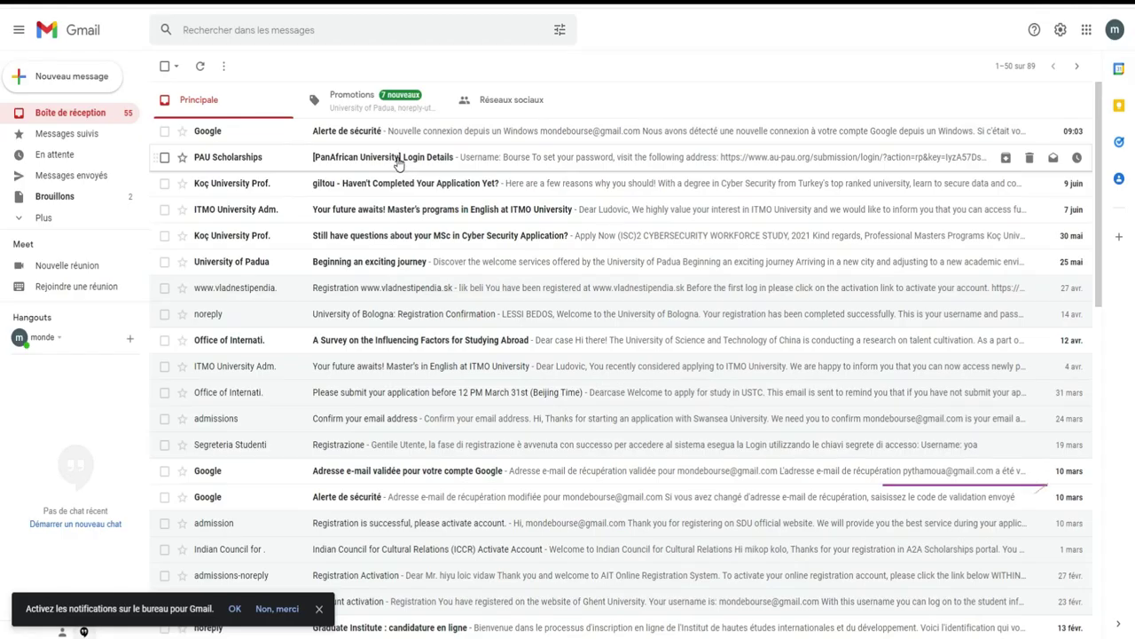
Step: Open the PAU Scholarships Login Details e-mail and follow its set-password link
click(469, 164)
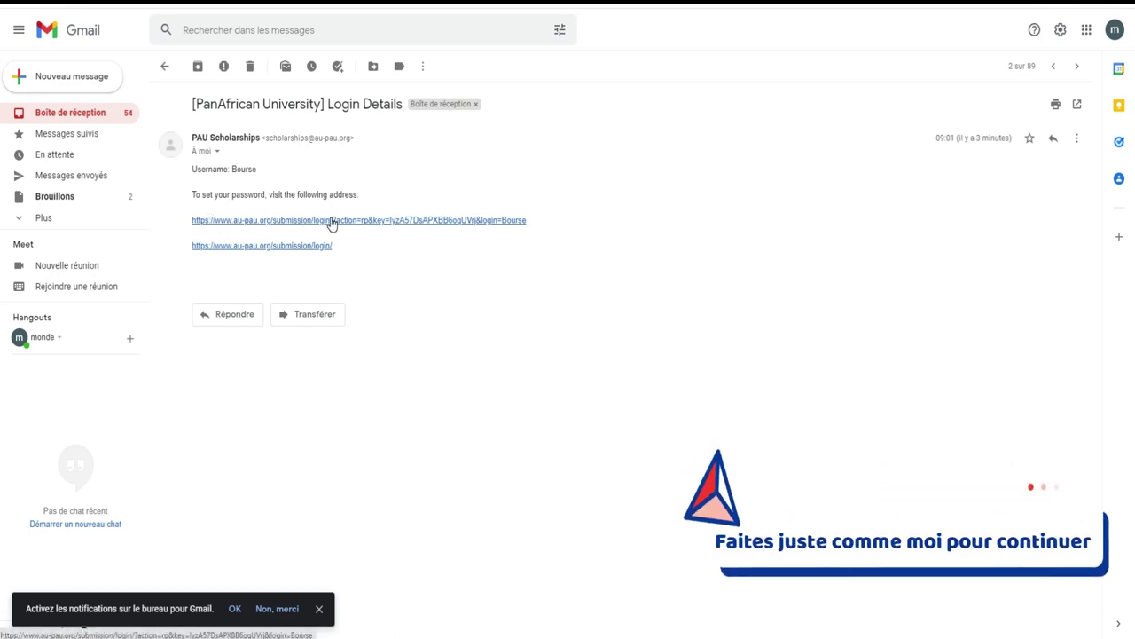
click(331, 222)
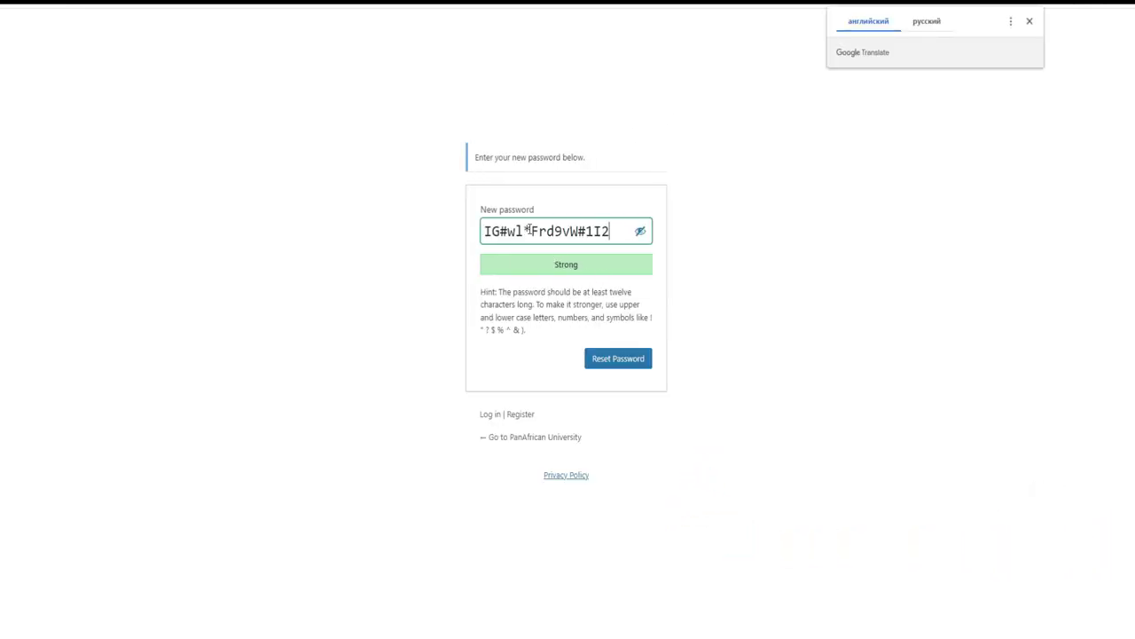
Step: Delete the suggested password and try typing replacement passwords in the field
drag(616, 232, 471, 229)
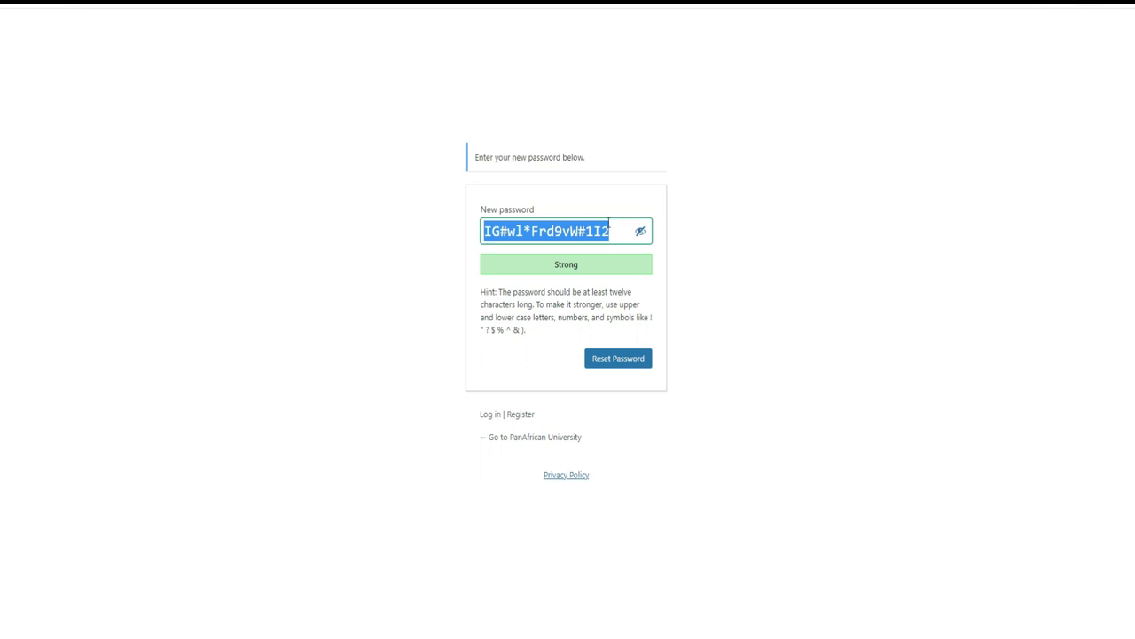
key(BackSpace)
text(Vous )
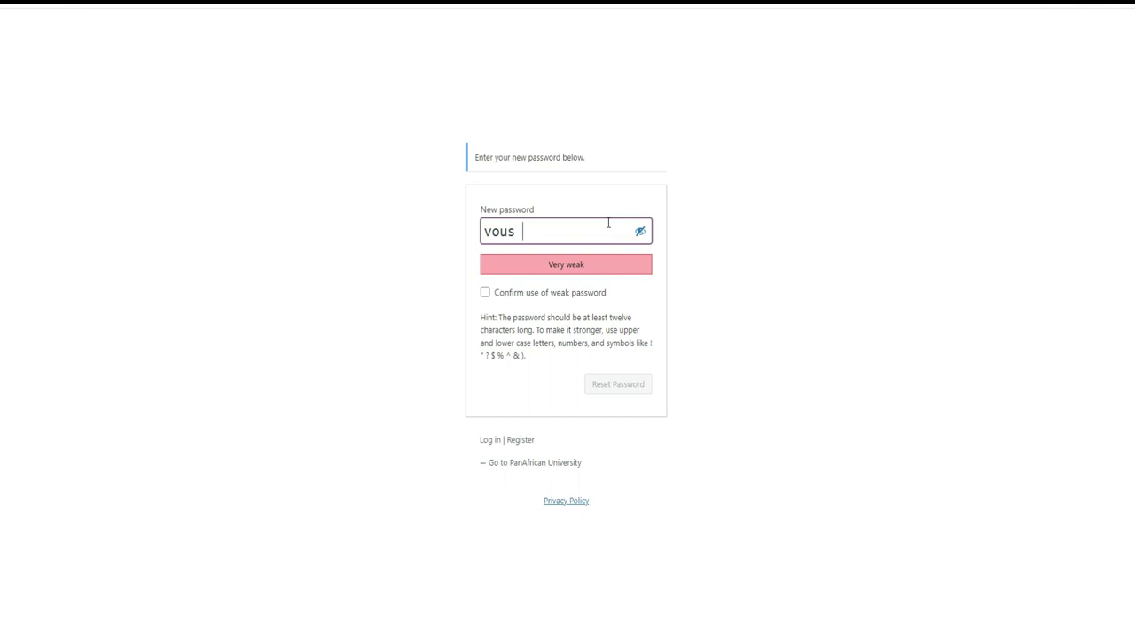
text(pouvez ch)
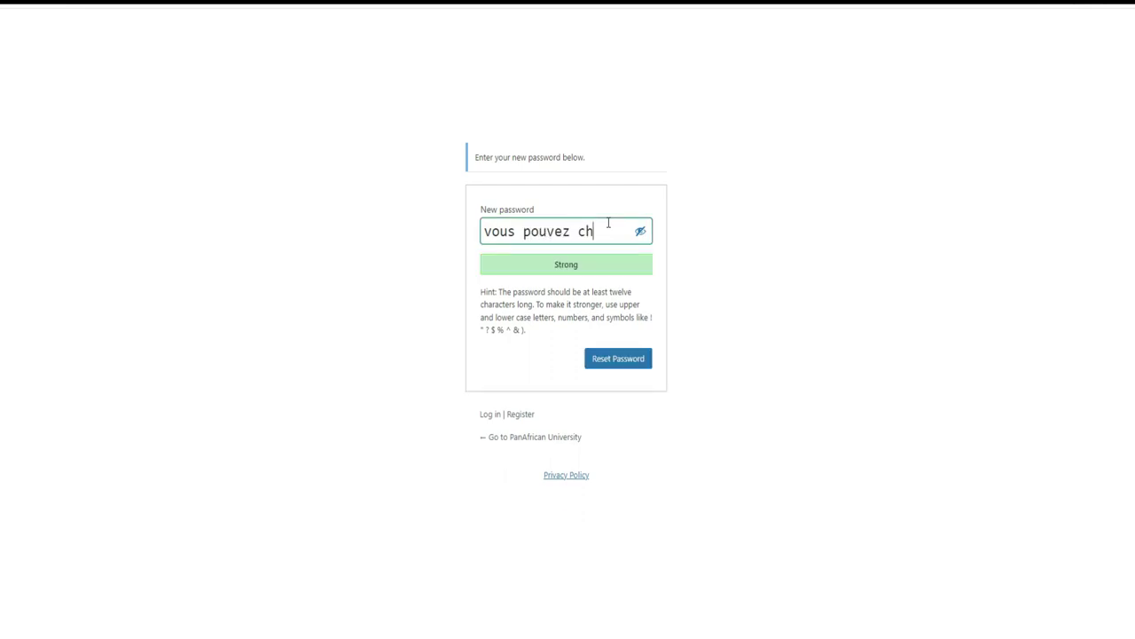
text(anger)
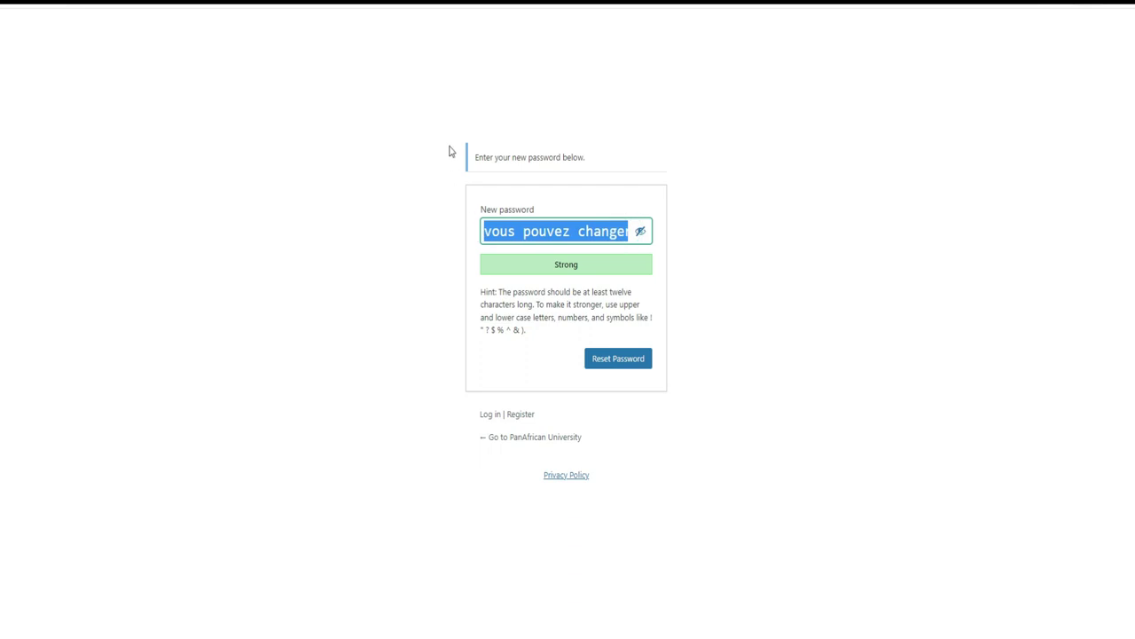
key(BackSpace)
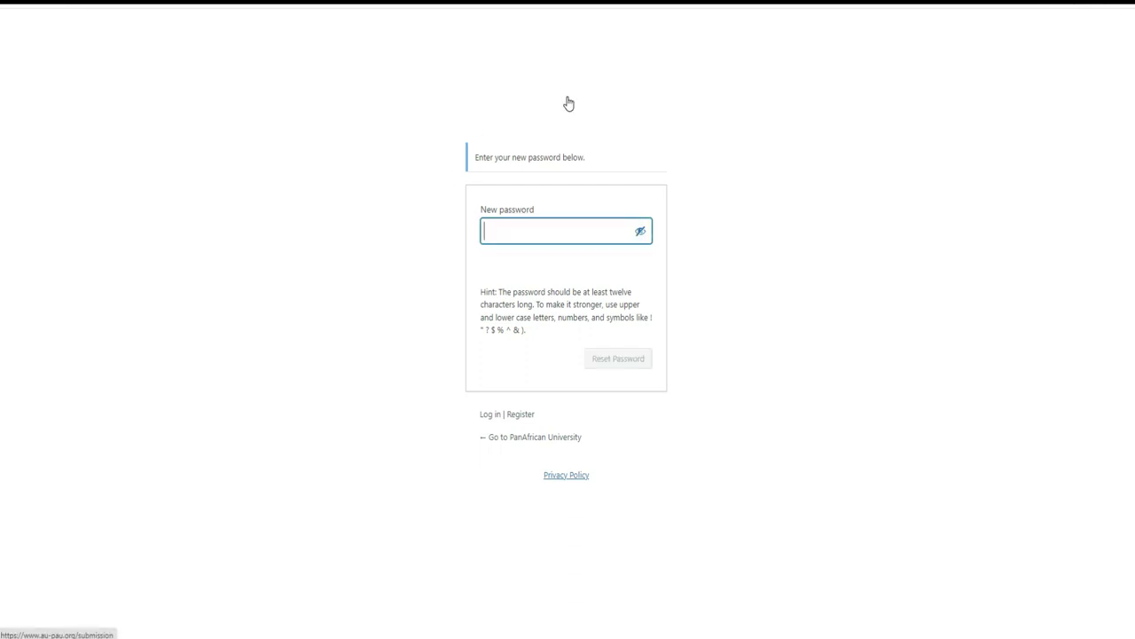
text(moi )
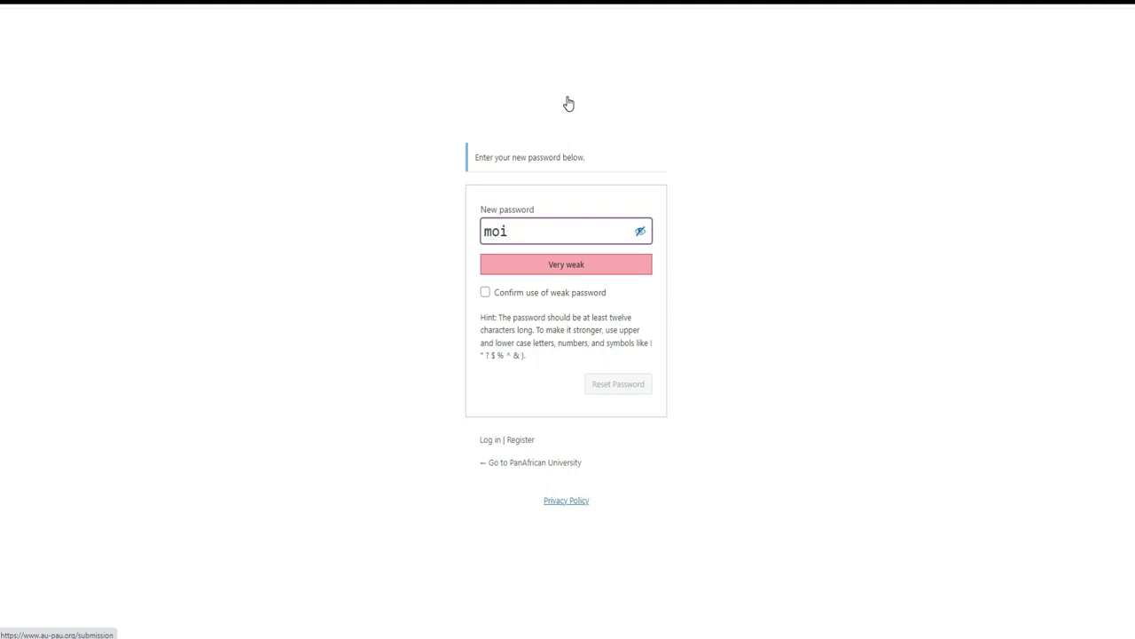
text(je change)
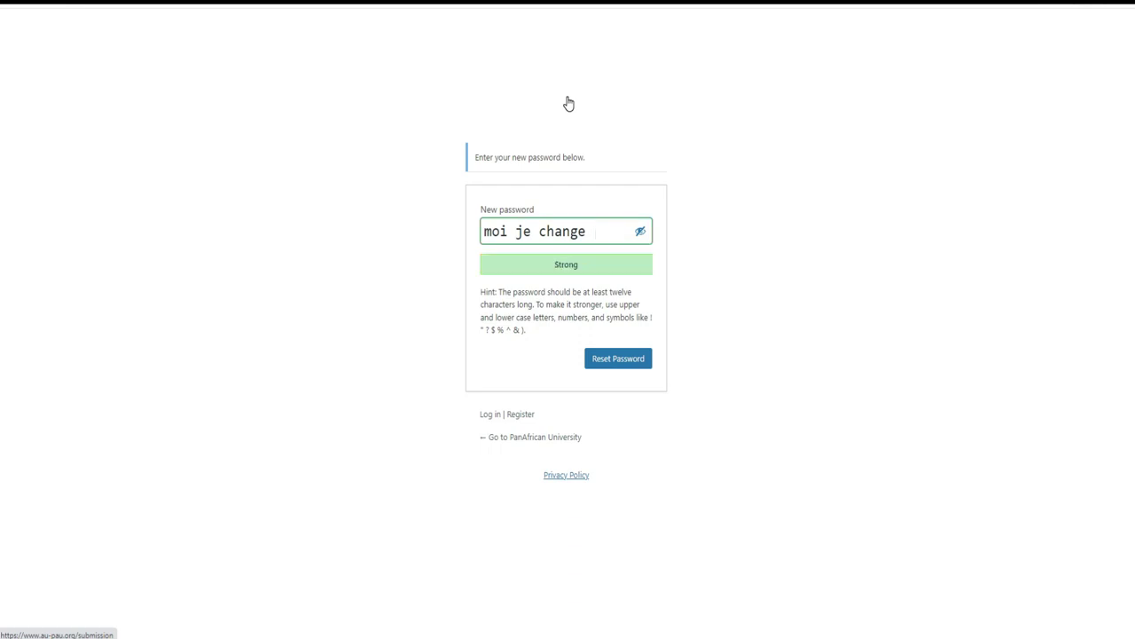
Step: Clear the field, mask the characters, enter a 15-character password and reset it
double_click(601, 229)
drag(601, 230, 471, 234)
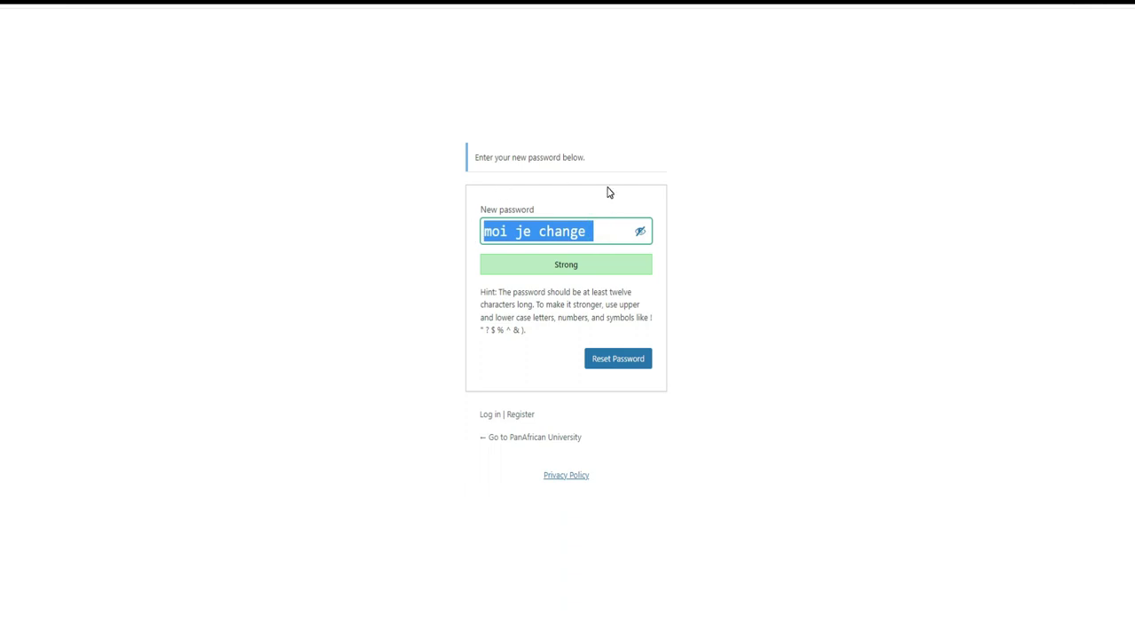
key(BackSpace)
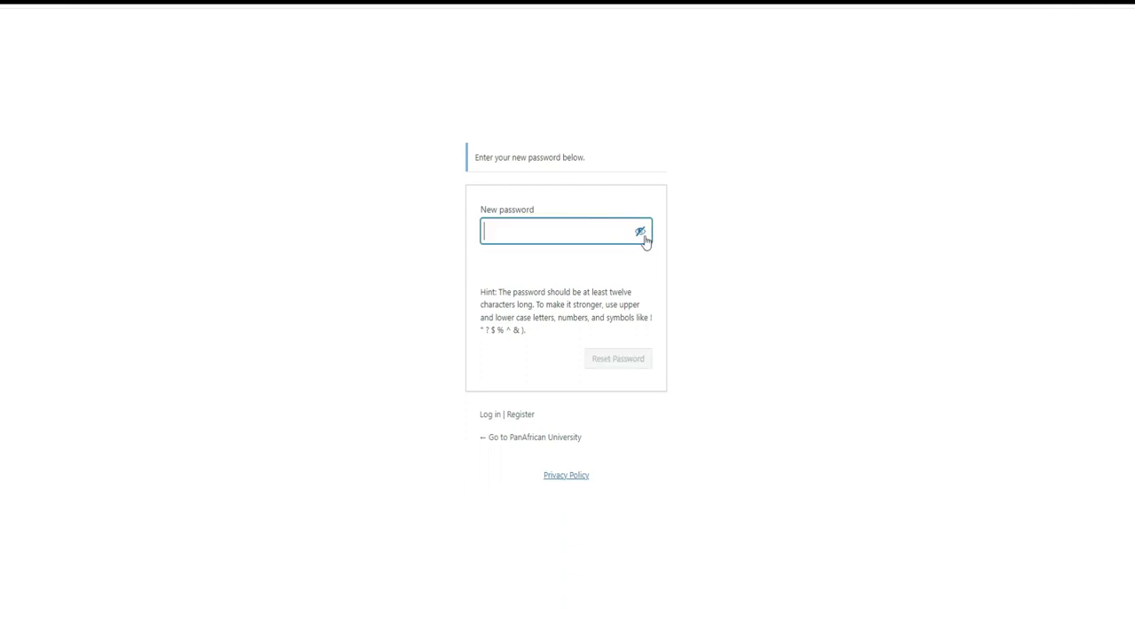
click(641, 233)
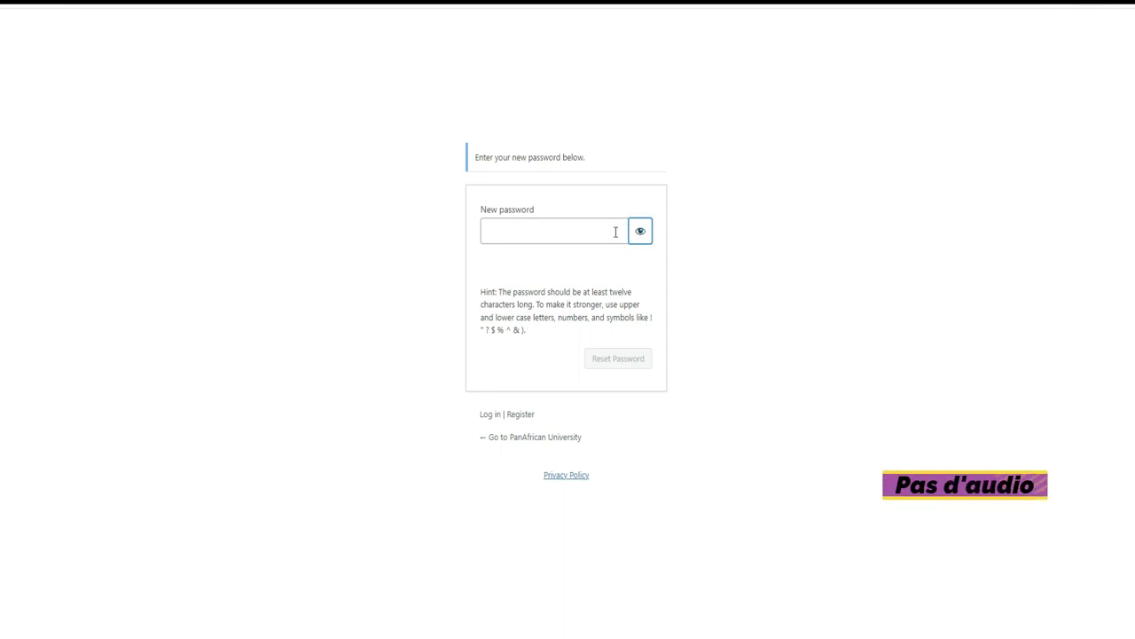
click(616, 232)
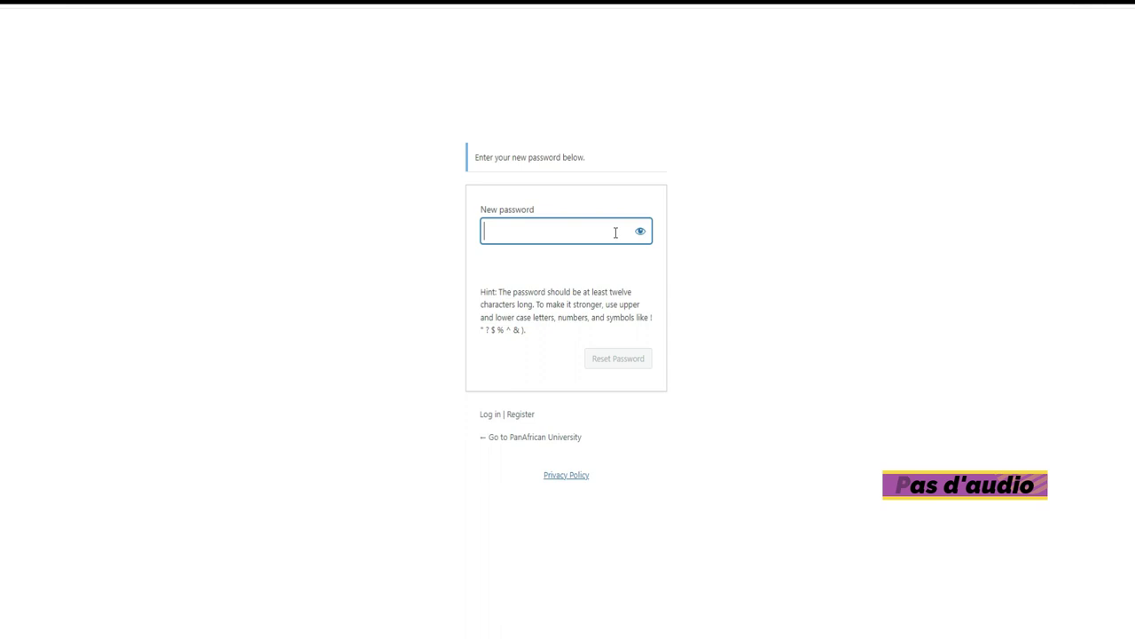
text(a)
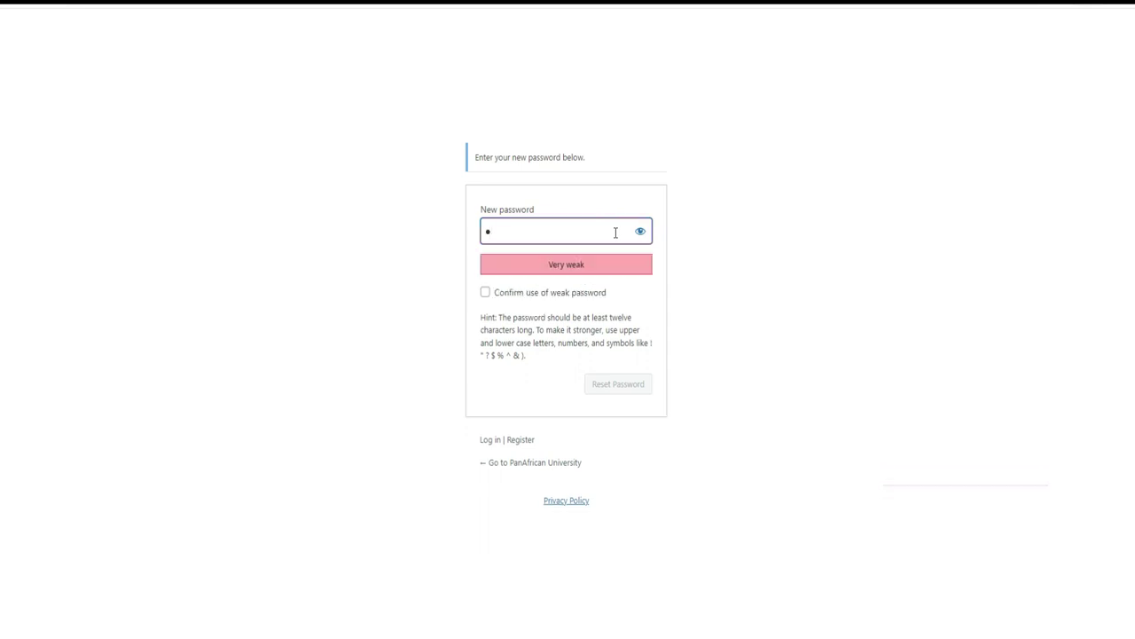
text(aaaa)
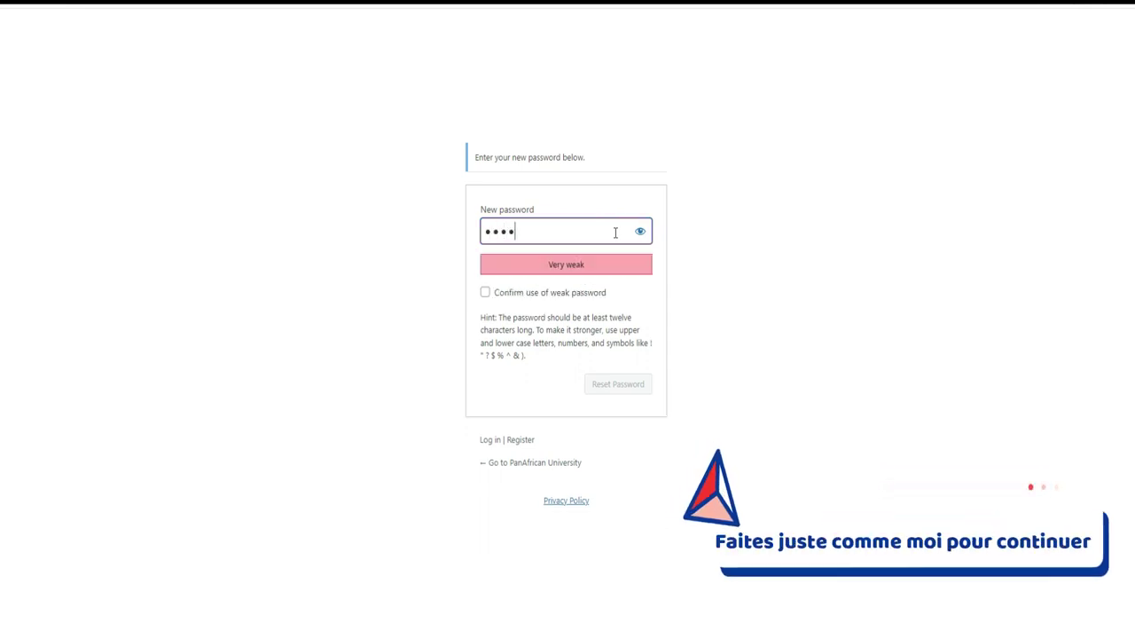
text(aaaaaa)
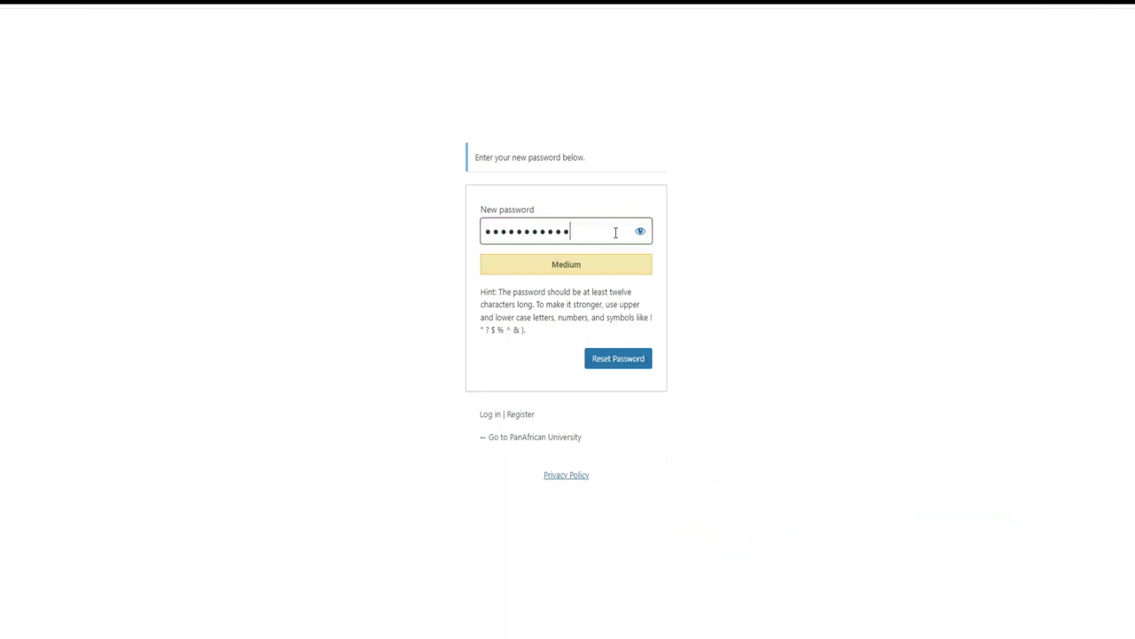
text(aaaa)
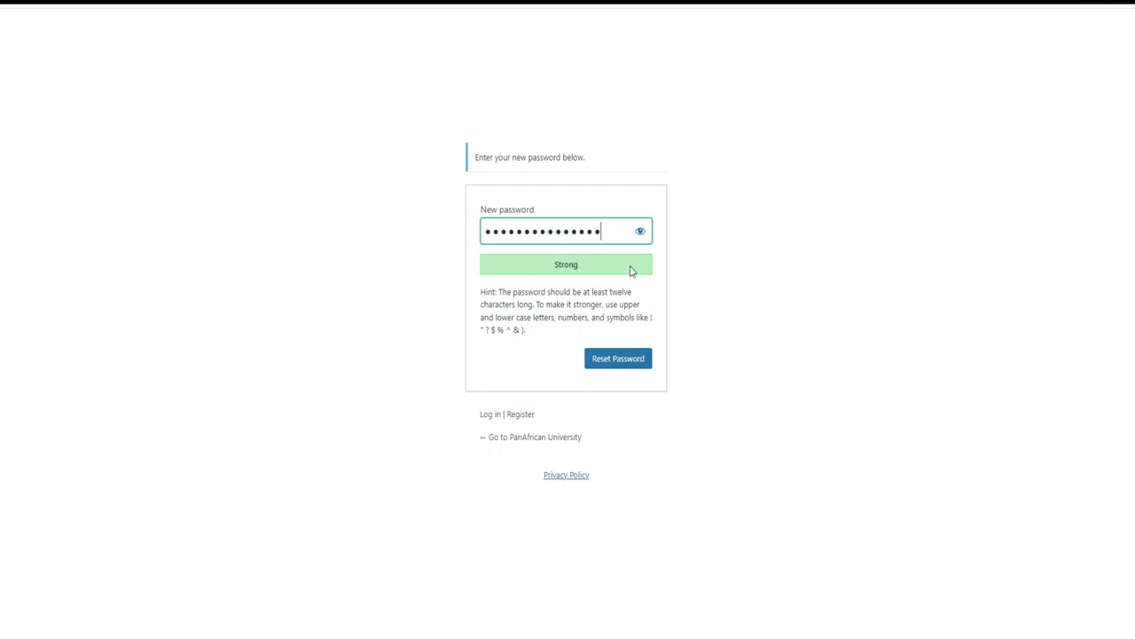
click(602, 357)
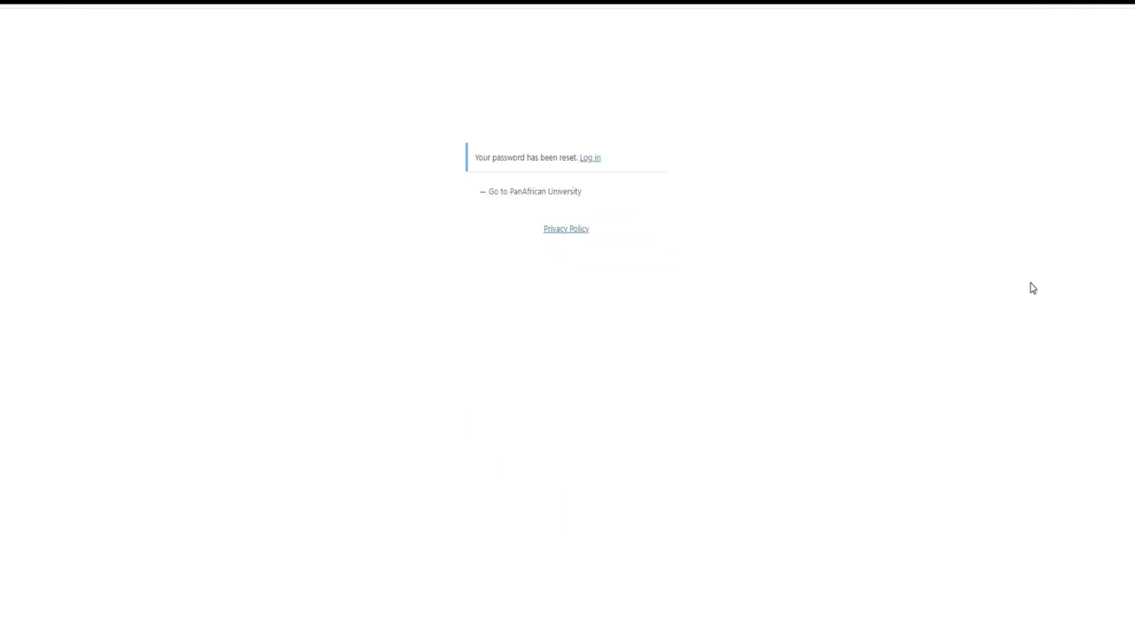
Step: Log in with the applicant's e-mail and new password, passing the captcha and ticking Remember Me
click(589, 167)
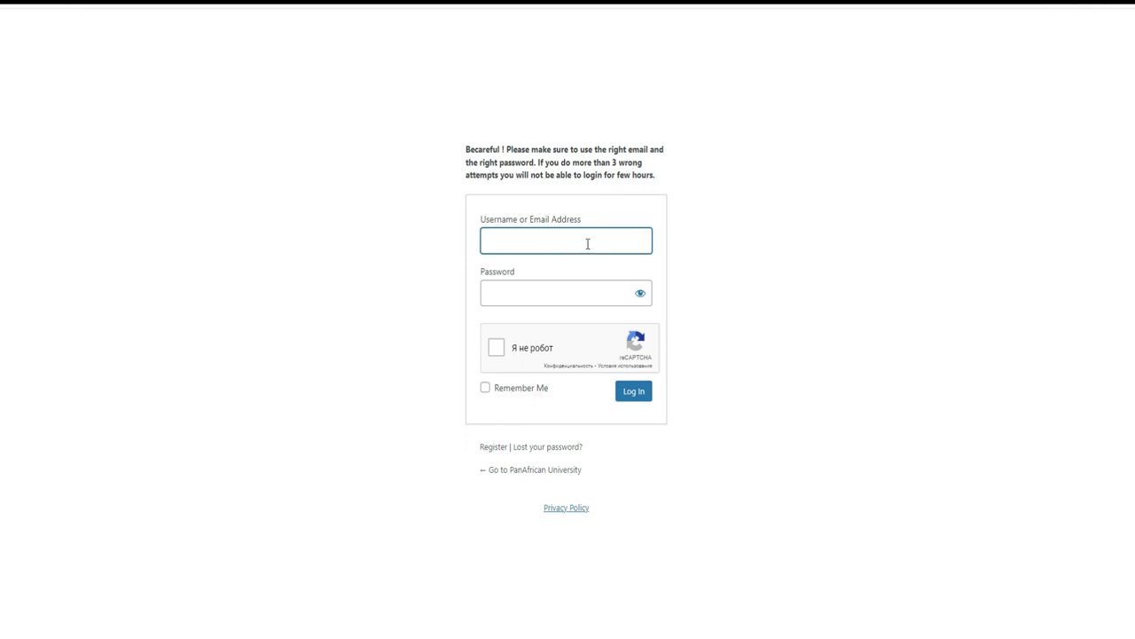
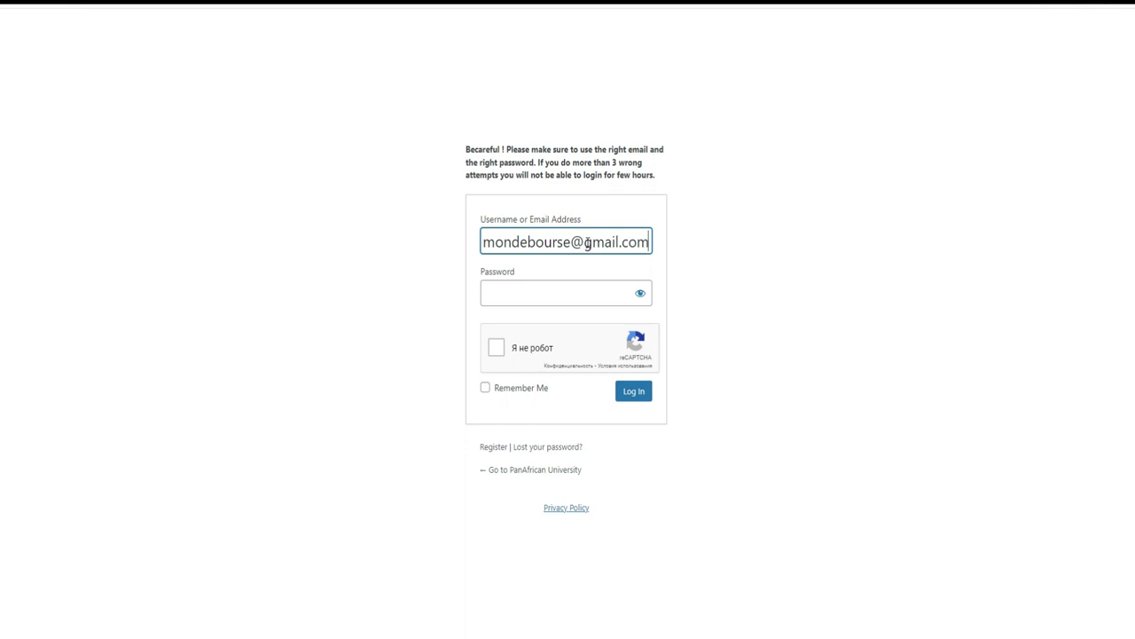
click(571, 293)
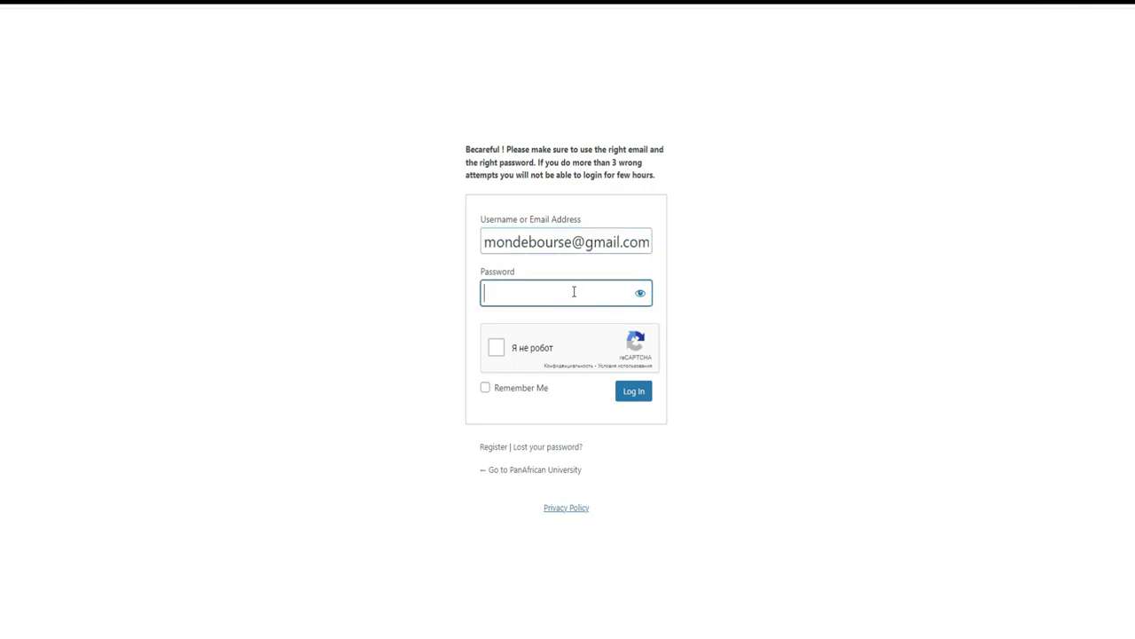
text(••••••••••••••)
click(495, 348)
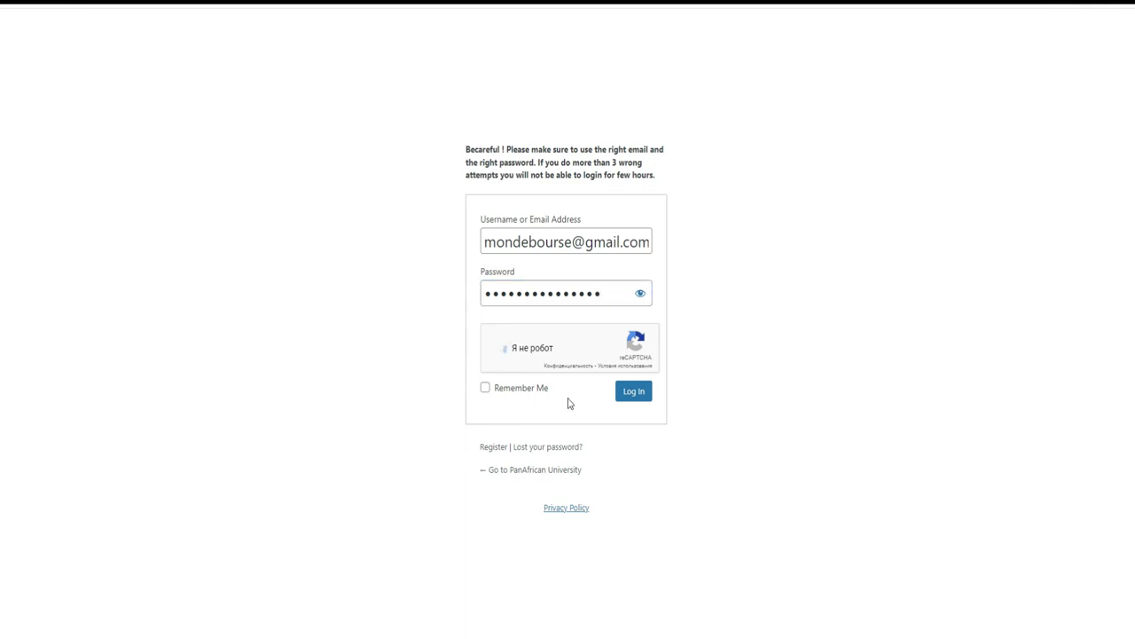
click(489, 392)
click(635, 393)
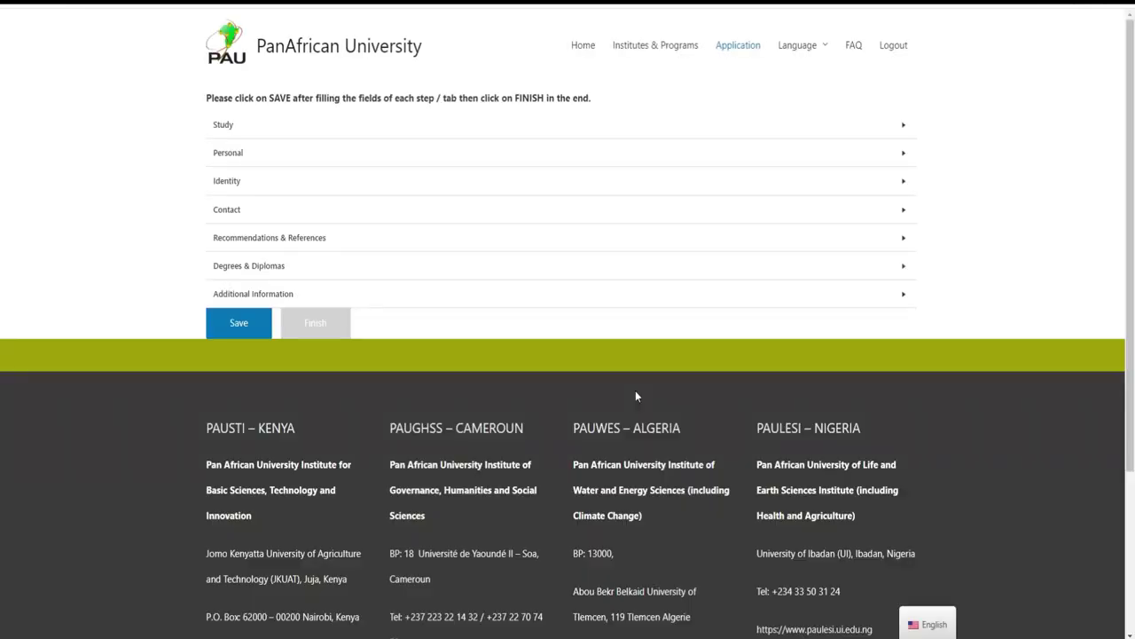
Step: Expand the Study, Personal and Contact sections of the application form
scroll(1131, 155, down, 1)
scroll(1132, 107, up, 1)
click(900, 125)
click(1017, 142)
drag(1131, 104, 1131, 157)
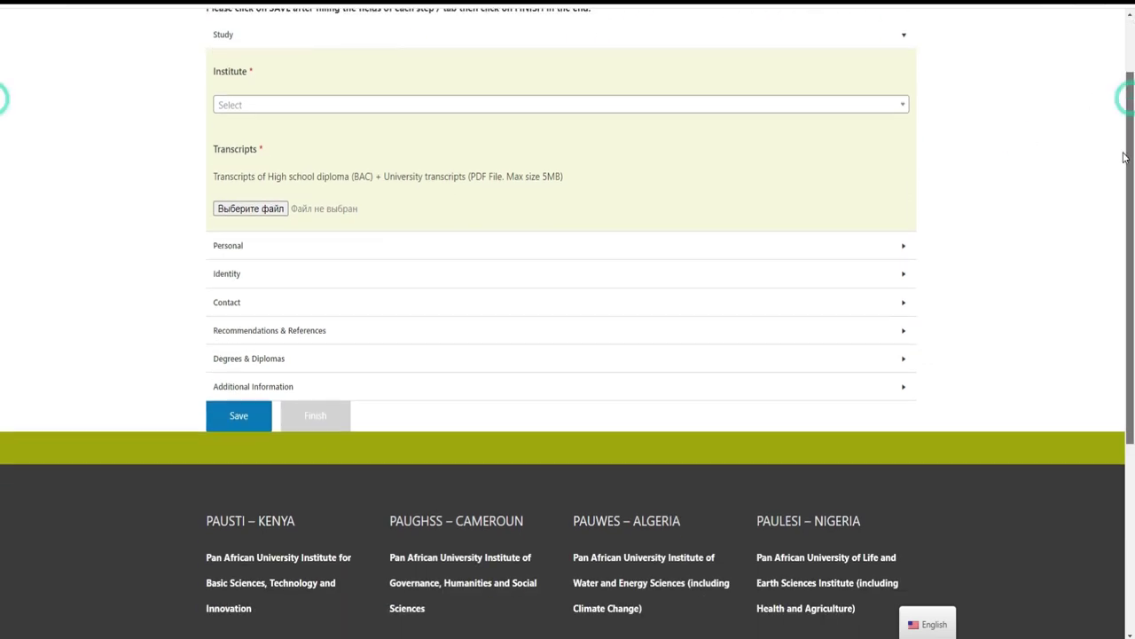
click(892, 246)
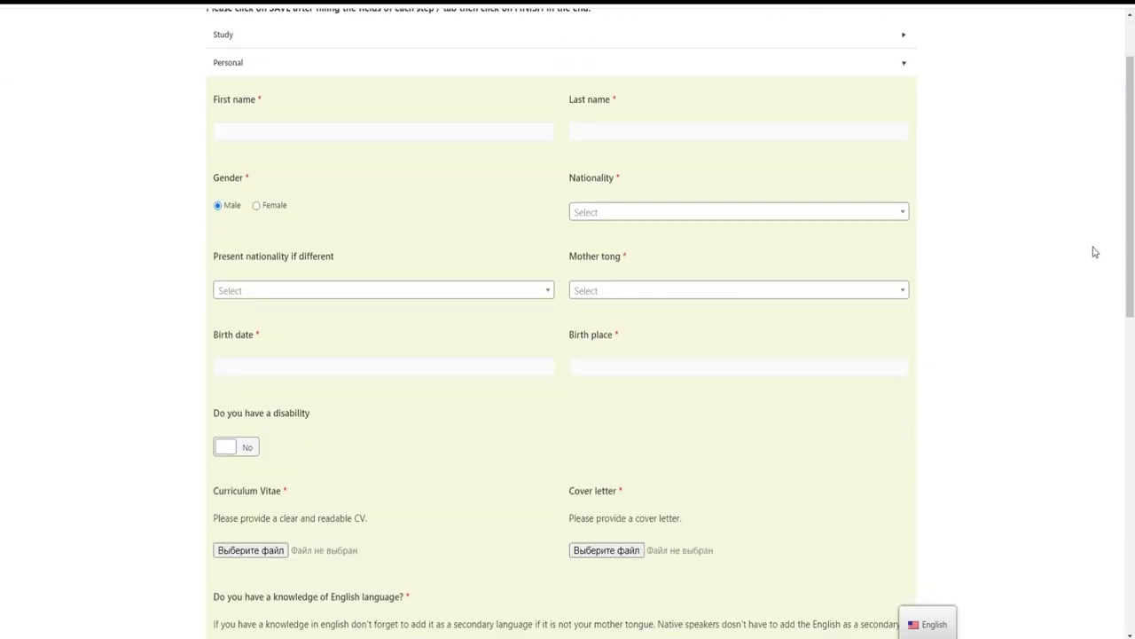
scroll(1115, 305, down, 3)
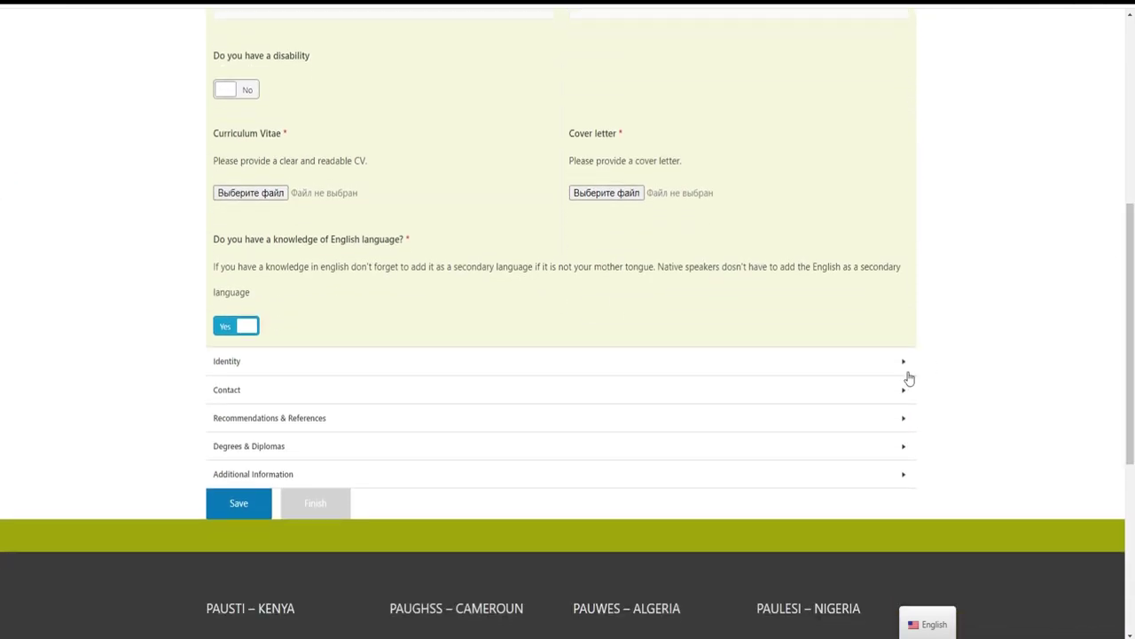
click(883, 391)
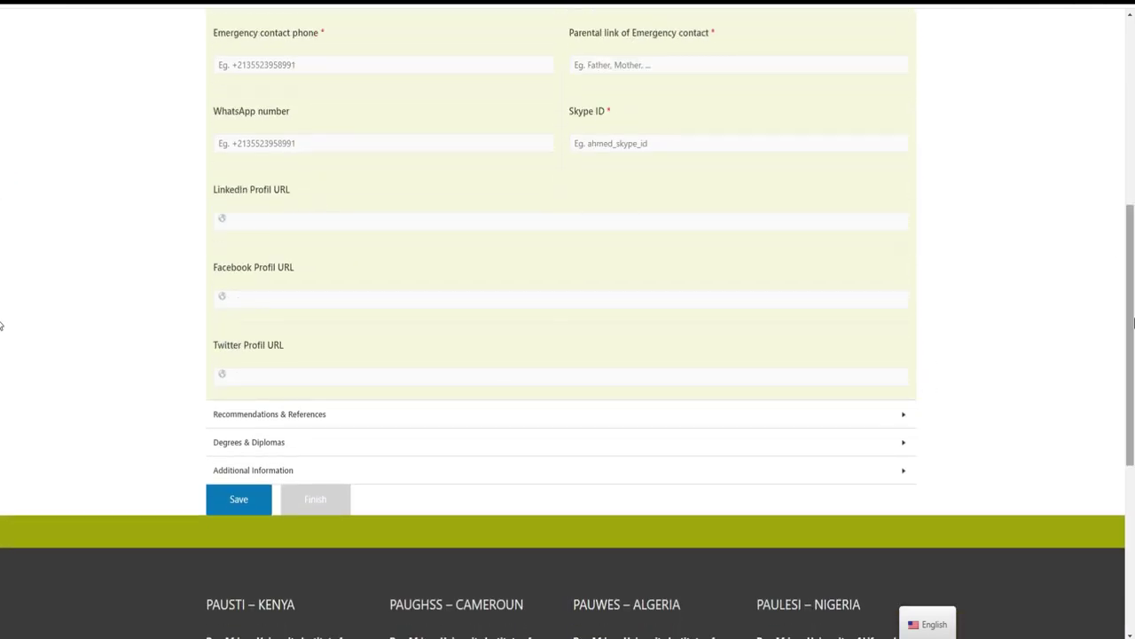
drag(1132, 324, 1120, 75)
click(1022, 170)
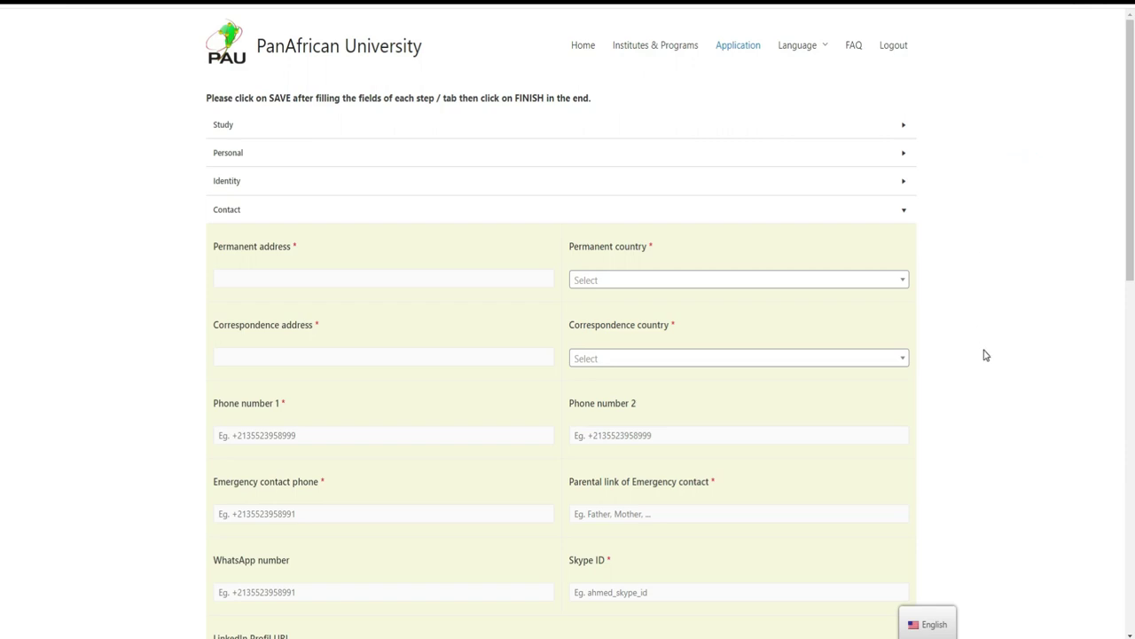